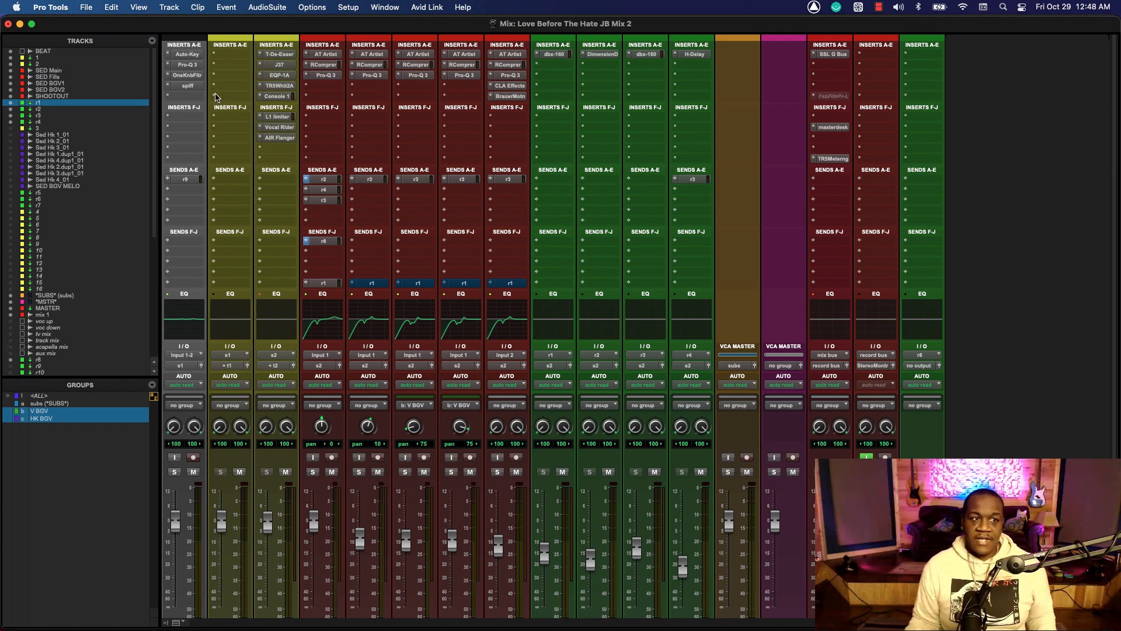
Play the mix and toggle the bypass of the BEAT track's Pro-Q 3 insert to compare the sound with and without it.
{"action": "left_click", "coordinate": [192, 66], "text": "super"}
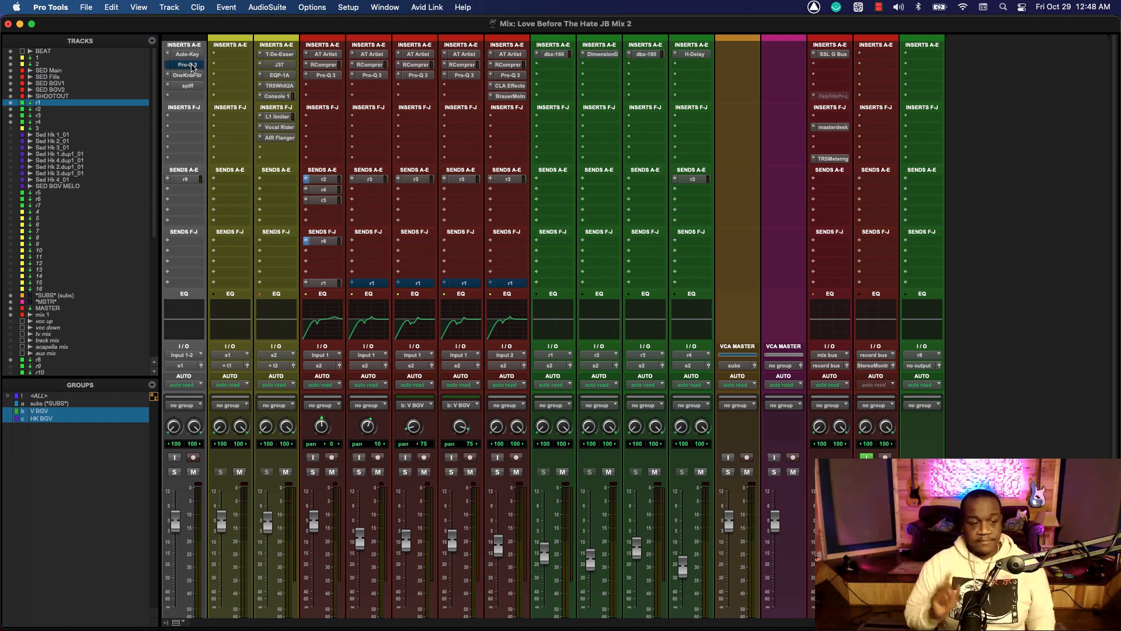
{"action": "key", "text": "space"}
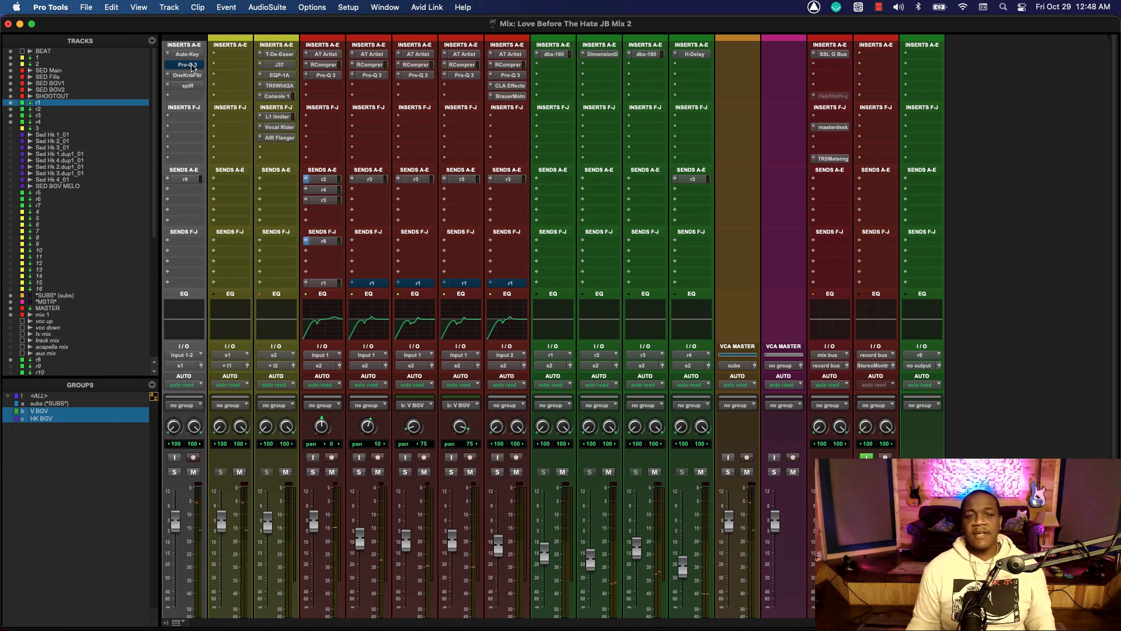
{"action": "left_click", "coordinate": [187, 64], "text": "super"}
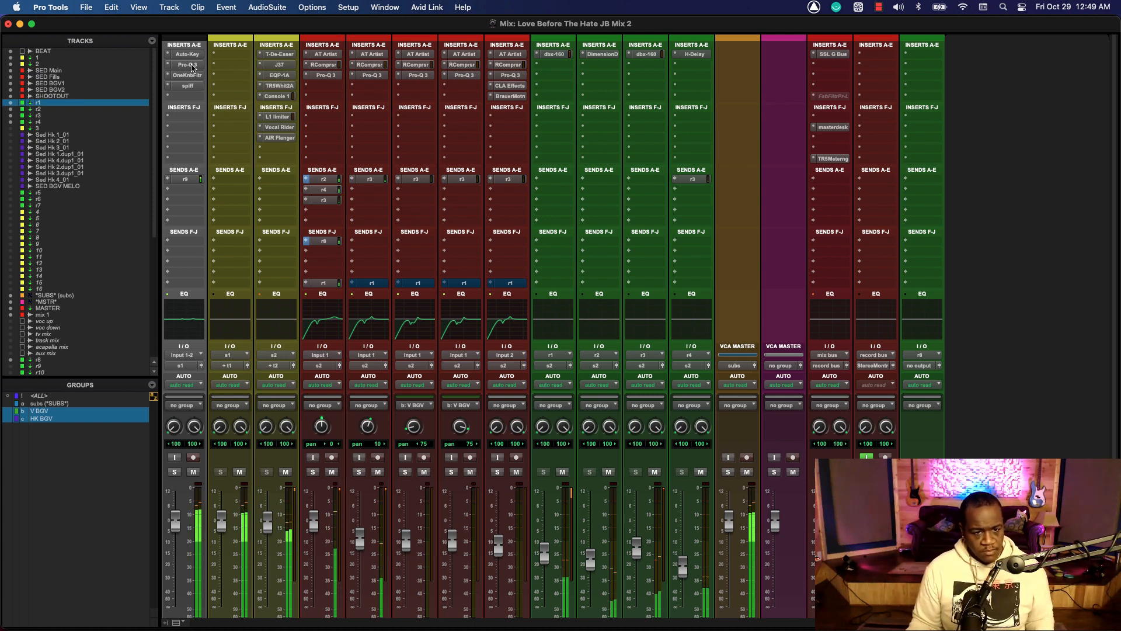
{"action": "left_click", "coordinate": [192, 64], "text": "super"}
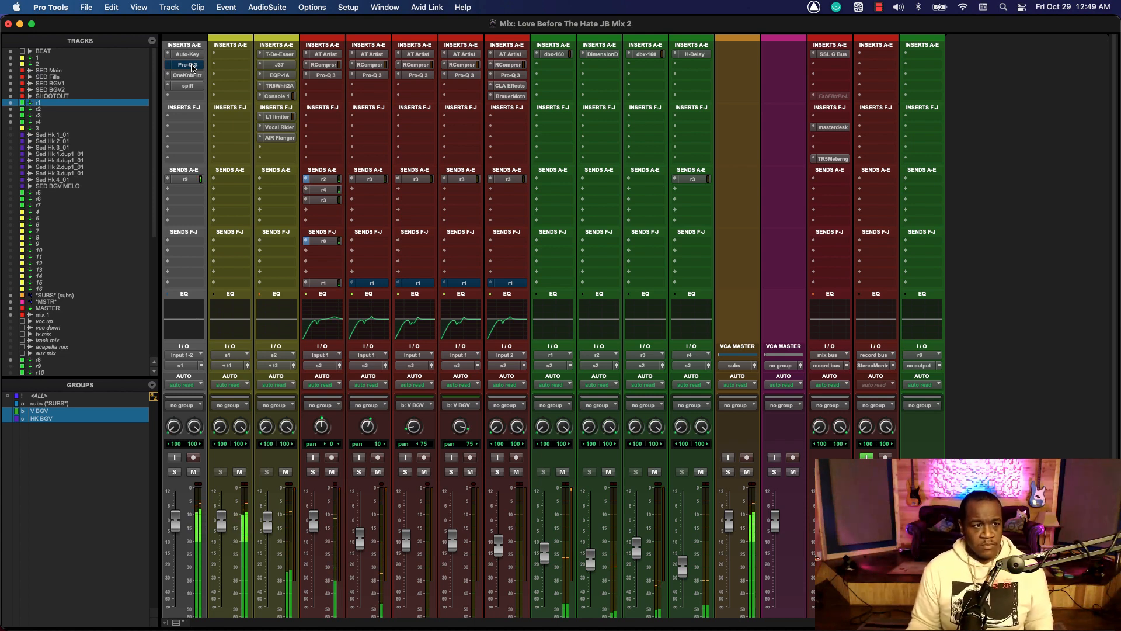
{"action": "left_click", "coordinate": [191, 65], "text": "super"}
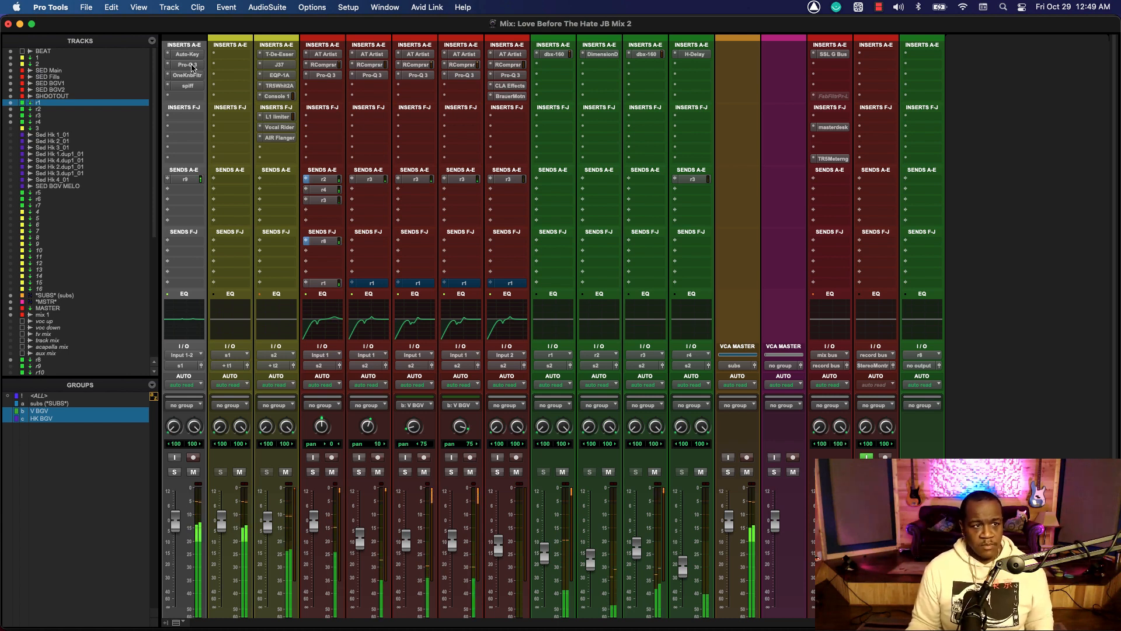
{"action": "left_click", "coordinate": [191, 65], "text": "super"}
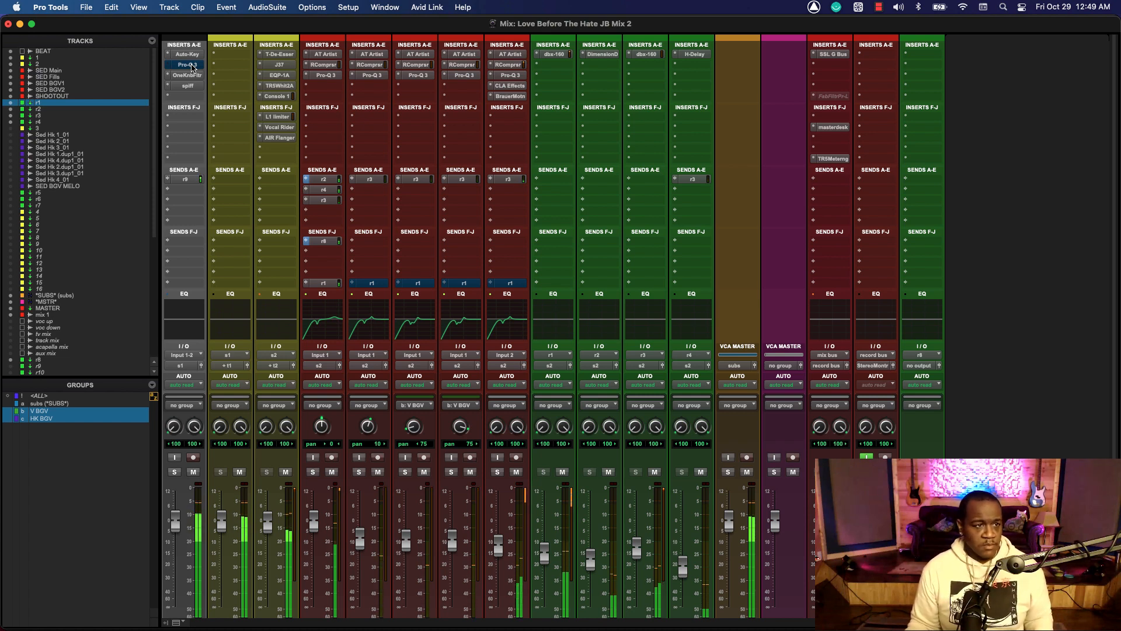
{"action": "left_click", "coordinate": [191, 65], "text": "super"}
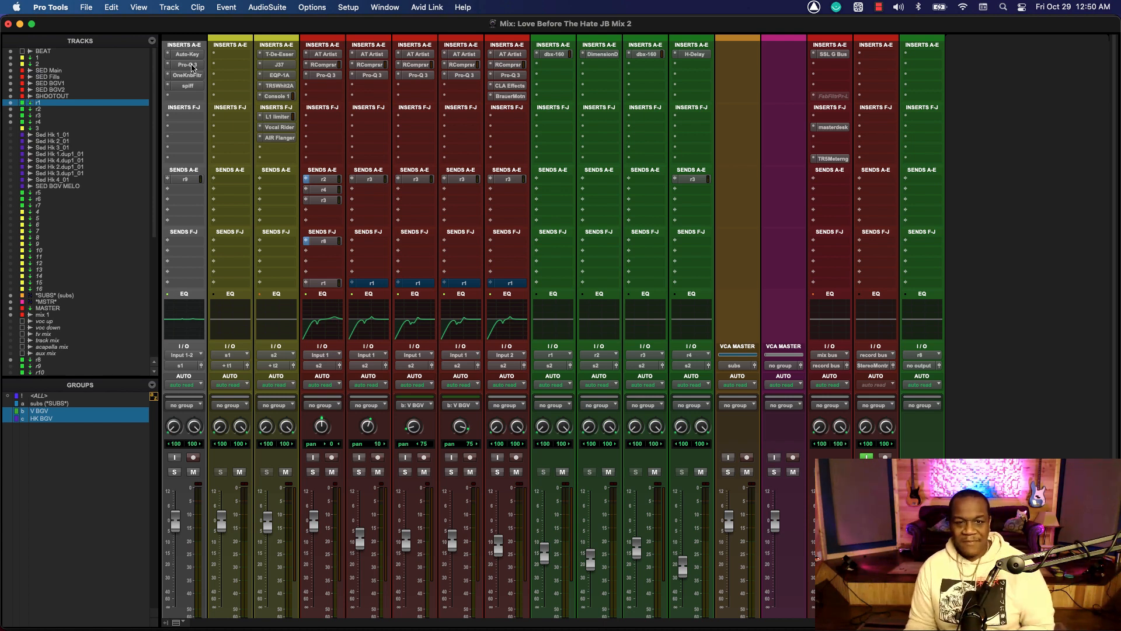
Open the BEAT track's Pro-Q 3 insert and place its window clear of the SED Main track's sends.
{"action": "left_click", "coordinate": [188, 65]}
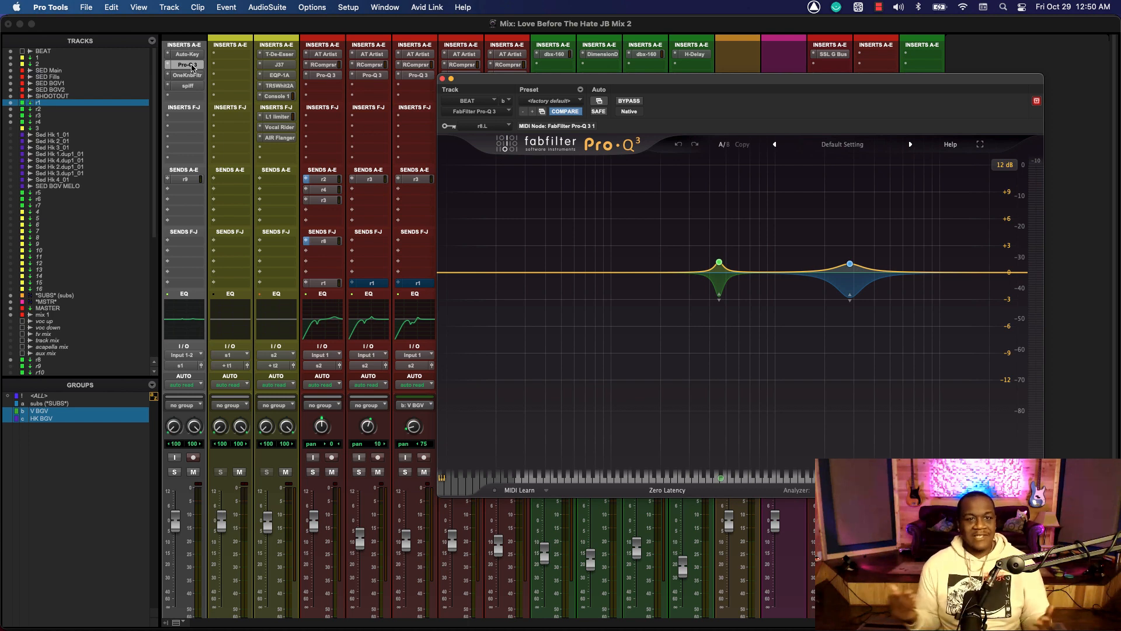
{"action": "left_click_drag", "start_coordinate": [879, 85], "coordinate": [709, 156]}
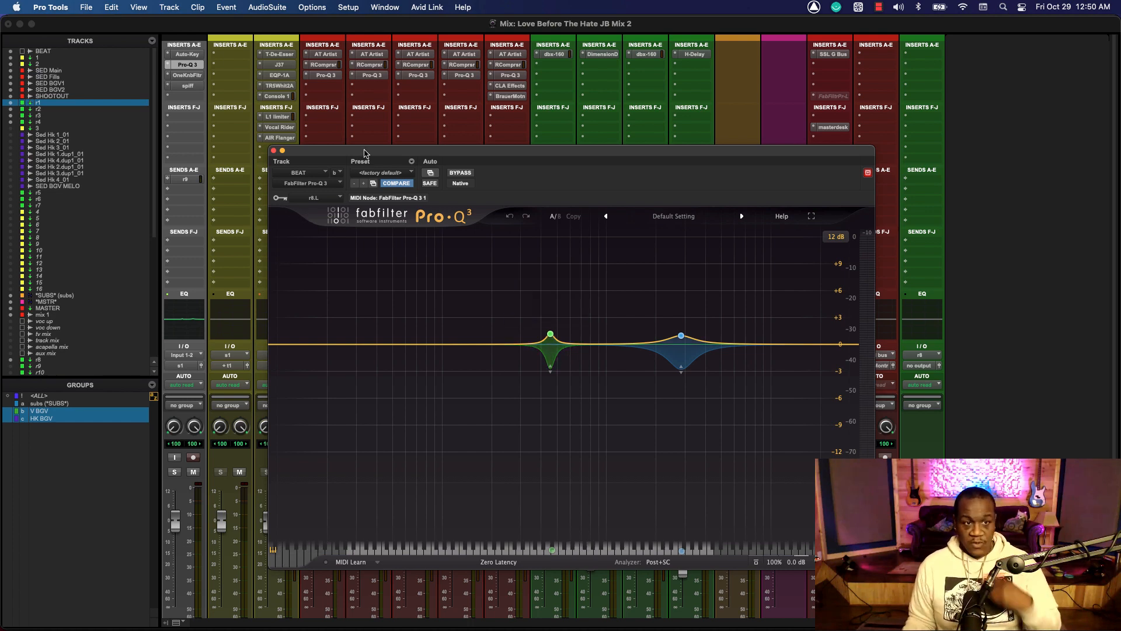
{"action": "left_click_drag", "start_coordinate": [364, 153], "coordinate": [528, 133]}
Inspect the SED Main track's send F to bus r8, close it and reposition the Pro-Q 3 window.
{"action": "left_click", "coordinate": [322, 244]}
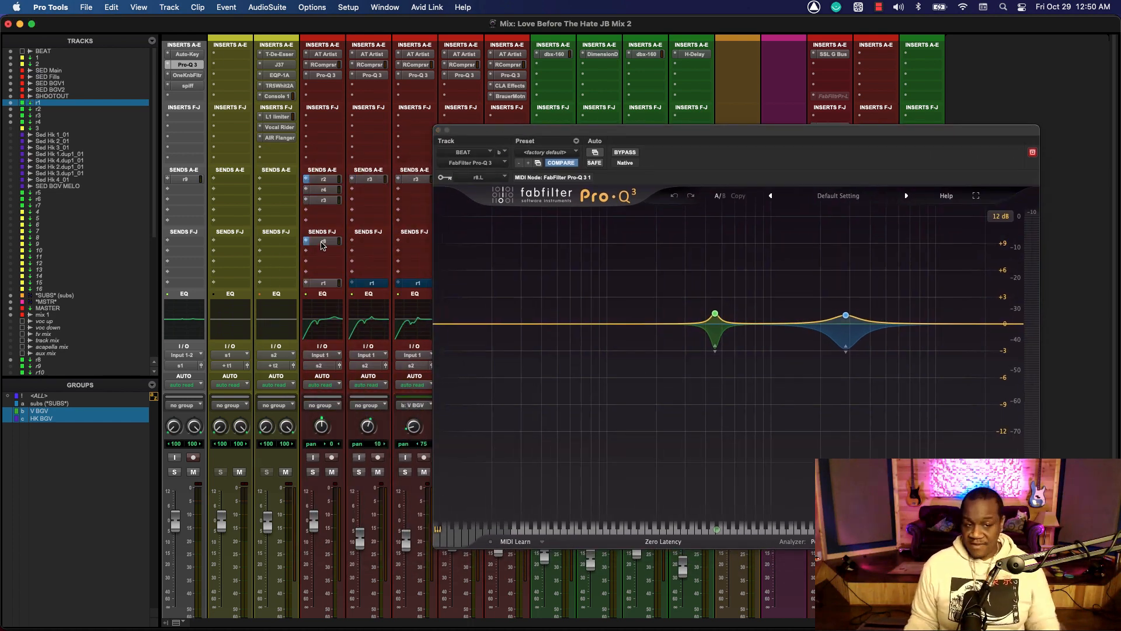
{"action": "left_click", "coordinate": [322, 244]}
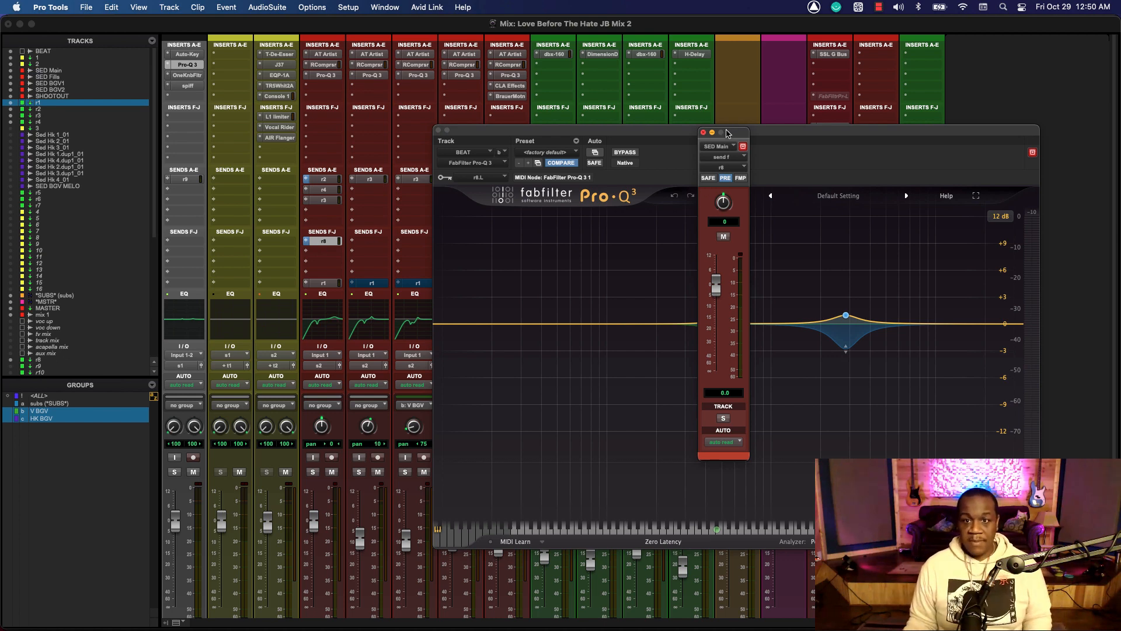
{"action": "left_click", "coordinate": [703, 133]}
{"action": "left_click_drag", "start_coordinate": [743, 132], "coordinate": [713, 139]}
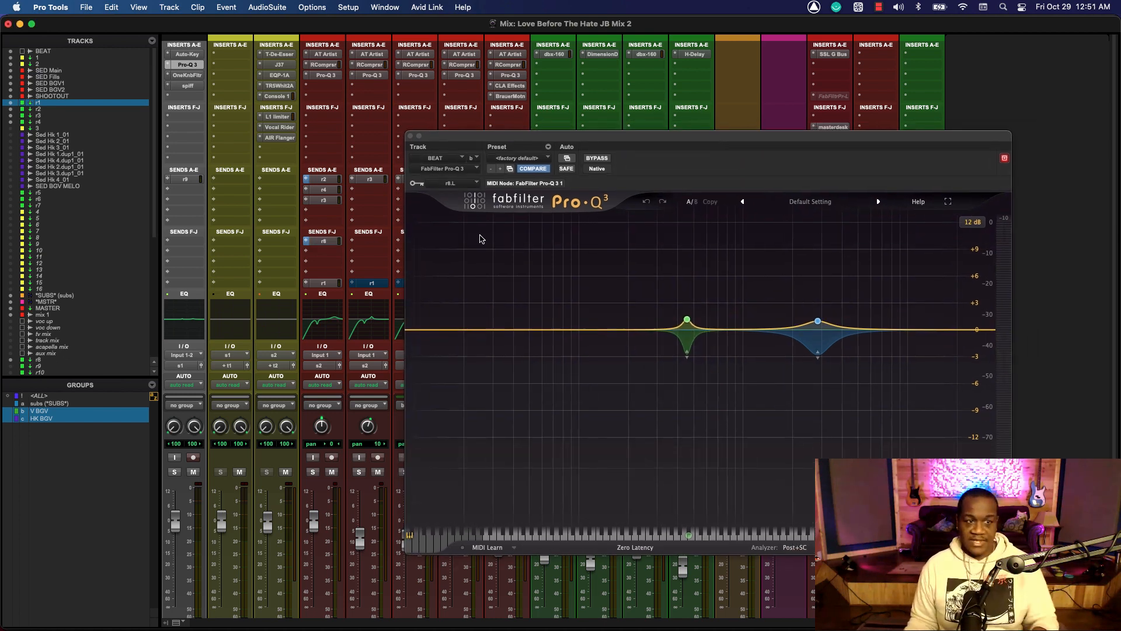
Examine the bus selected as the Pro-Q 3 side-chain key input within buses 1-128, without choosing another.
{"action": "left_click", "coordinate": [456, 183]}
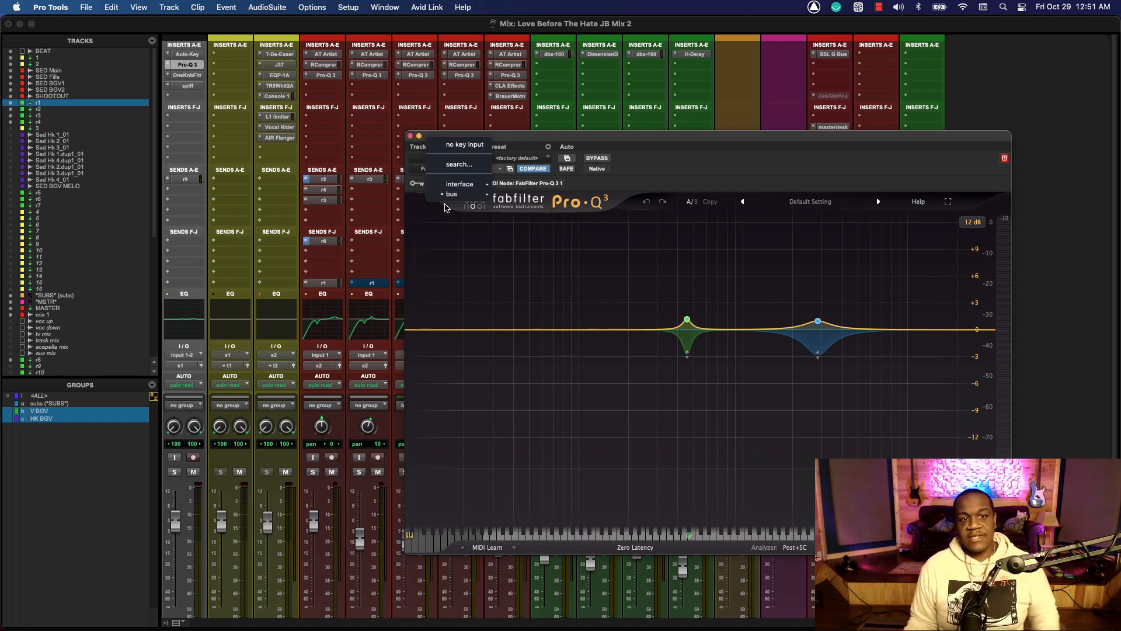
{"action": "mouse_move", "coordinate": [450, 196]}
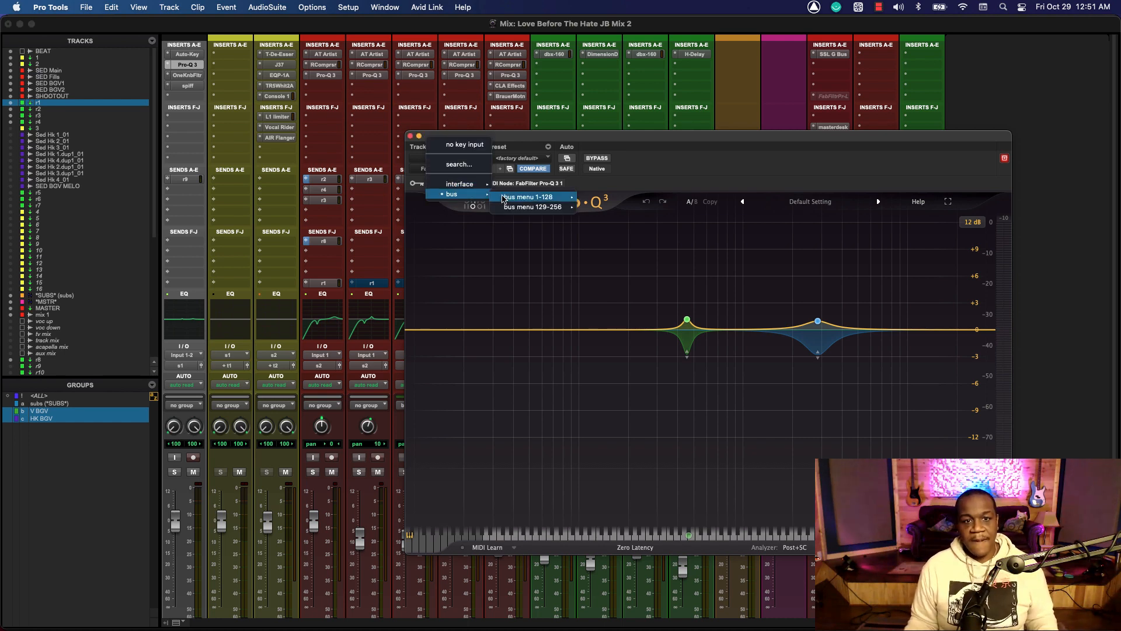
{"action": "mouse_move", "coordinate": [552, 199]}
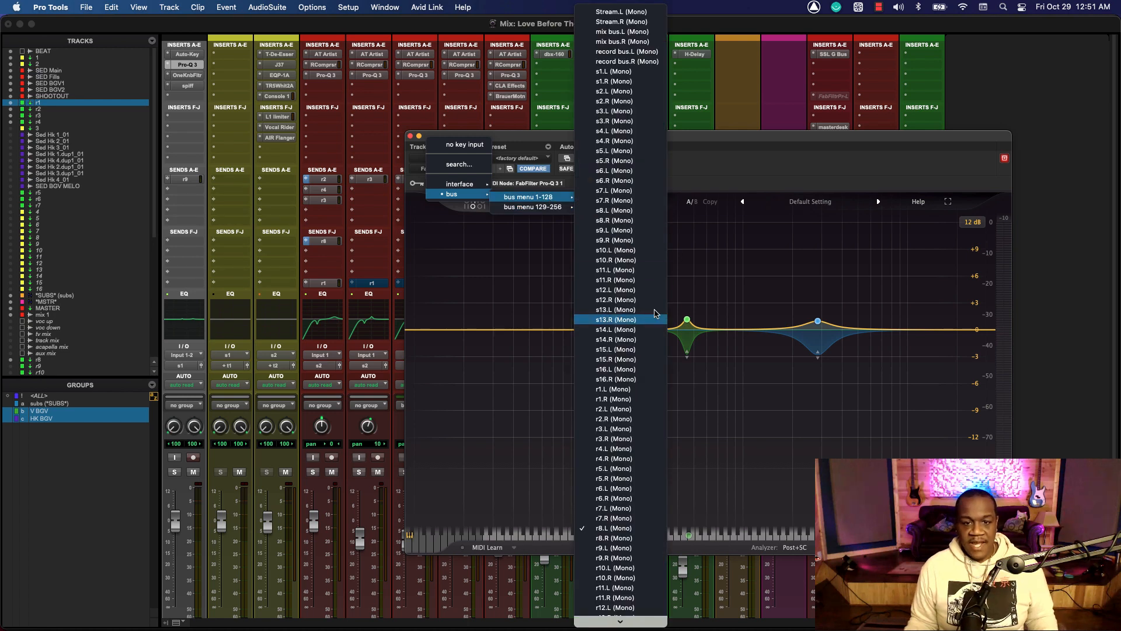
{"action": "left_click", "coordinate": [771, 150]}
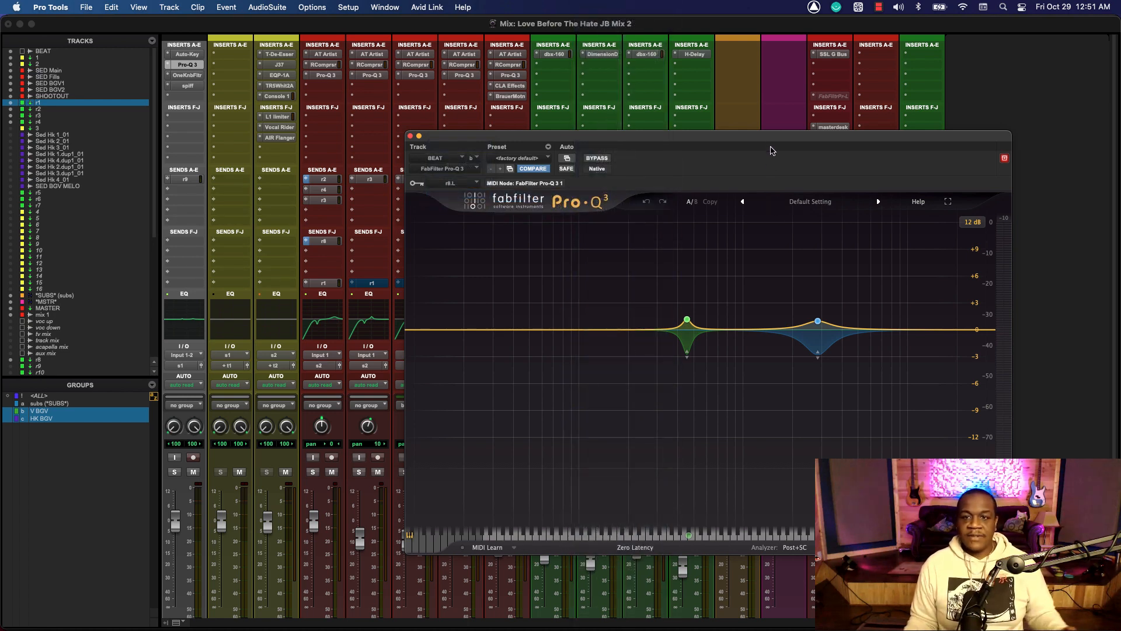
{"action": "left_click_drag", "start_coordinate": [771, 151], "coordinate": [740, 140]}
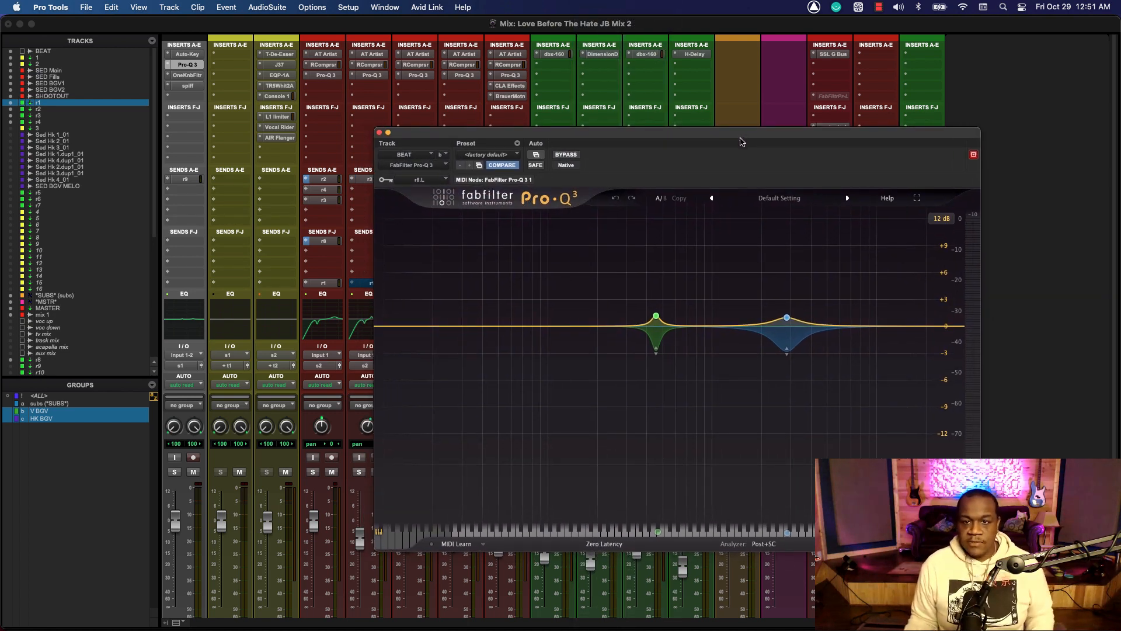
Play and stop the mix several times to examine how both Pro-Q 3 dynamic bands react to the vocal side-chain.
{"action": "mouse_move", "coordinate": [636, 346]}
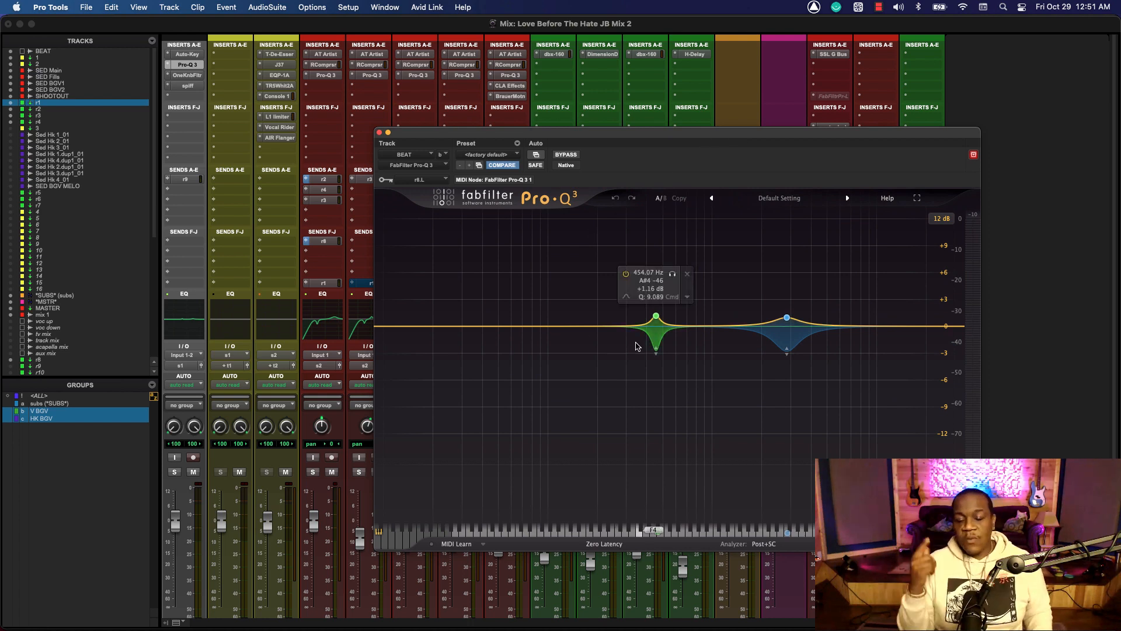
{"action": "key", "text": "space"}
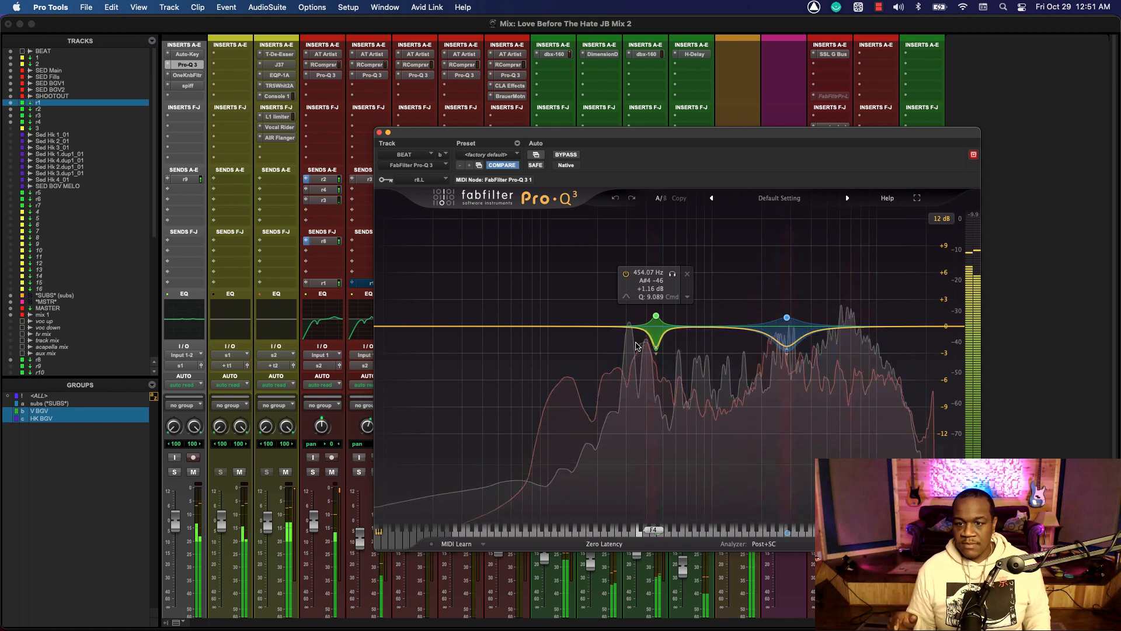
{"action": "key", "text": "space"}
{"action": "mouse_move", "coordinate": [770, 406]}
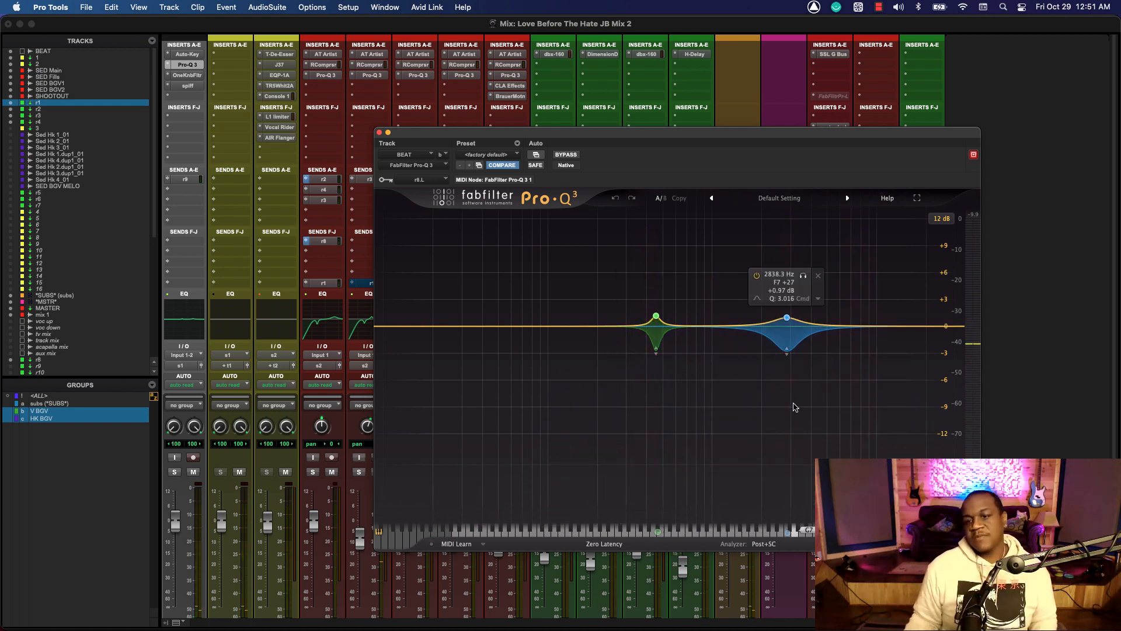
{"action": "key", "text": "space"}
{"action": "key", "text": "space"}
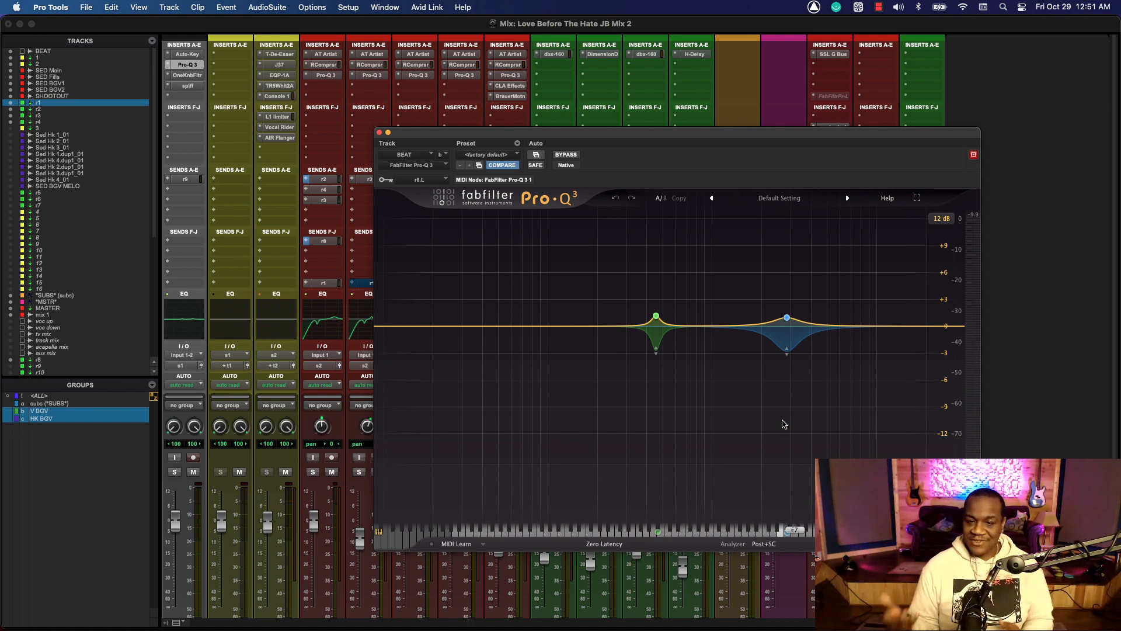
{"action": "key", "text": "space"}
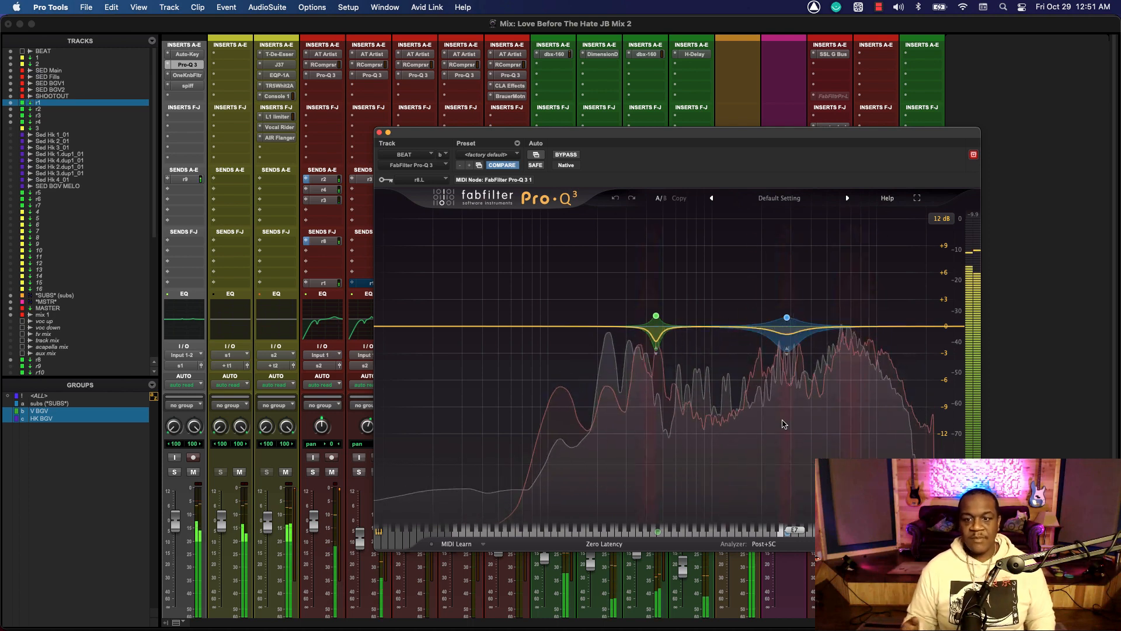
{"action": "key", "text": "space"}
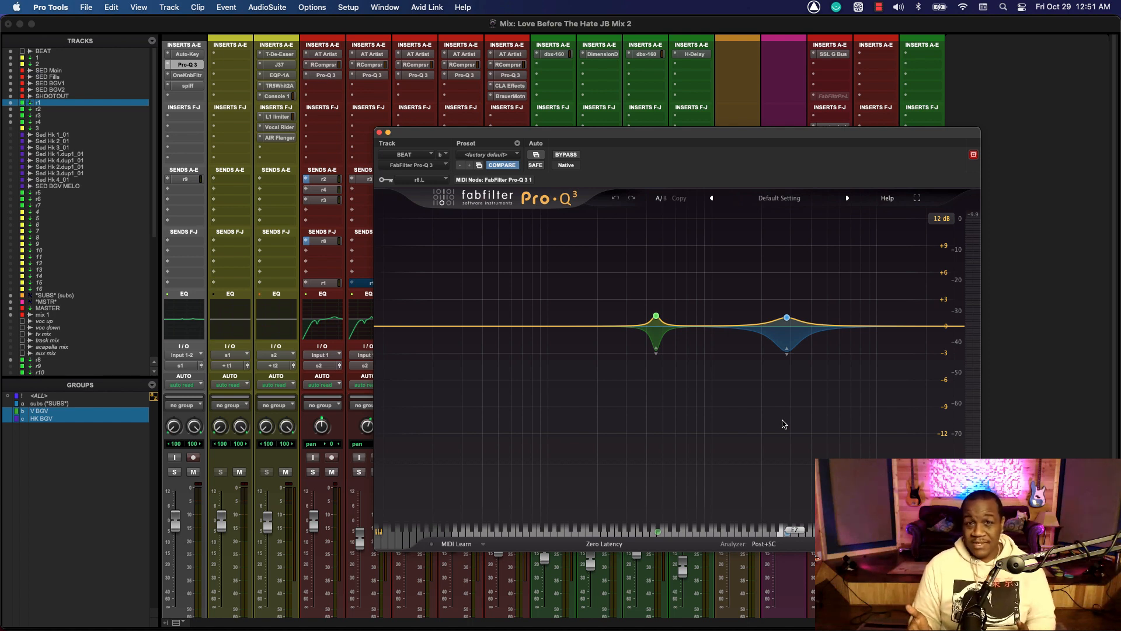
Select the upper-mid and low-mid Pro-Q 3 bands in turn during playback to examine their dynamic gain and threshold settings.
{"action": "mouse_move", "coordinate": [780, 334]}
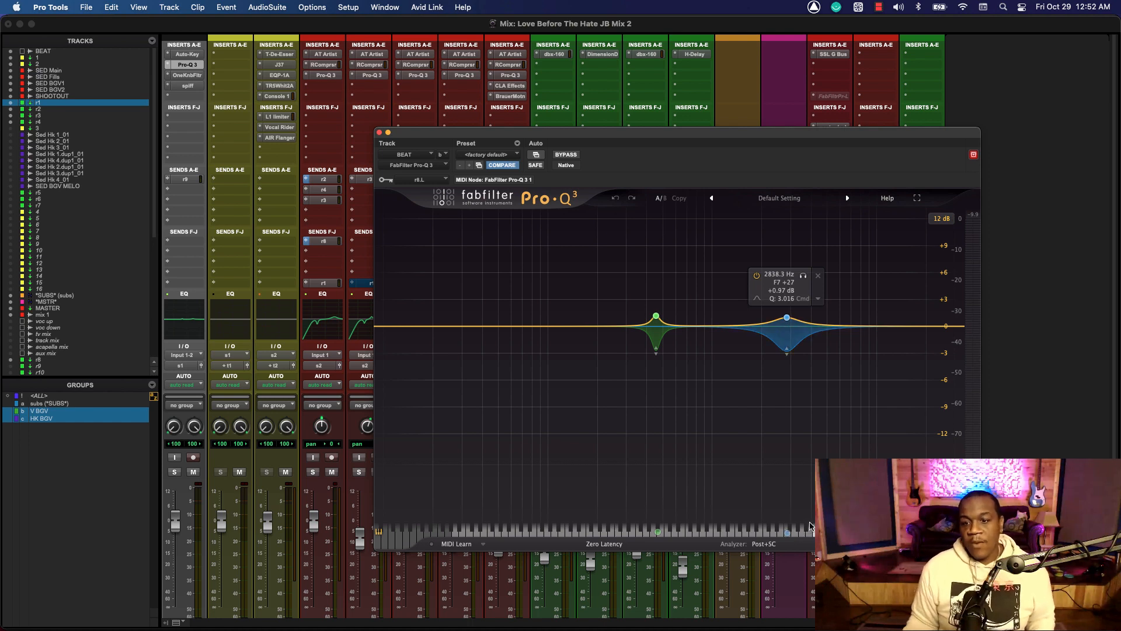
{"action": "left_click", "coordinate": [787, 319]}
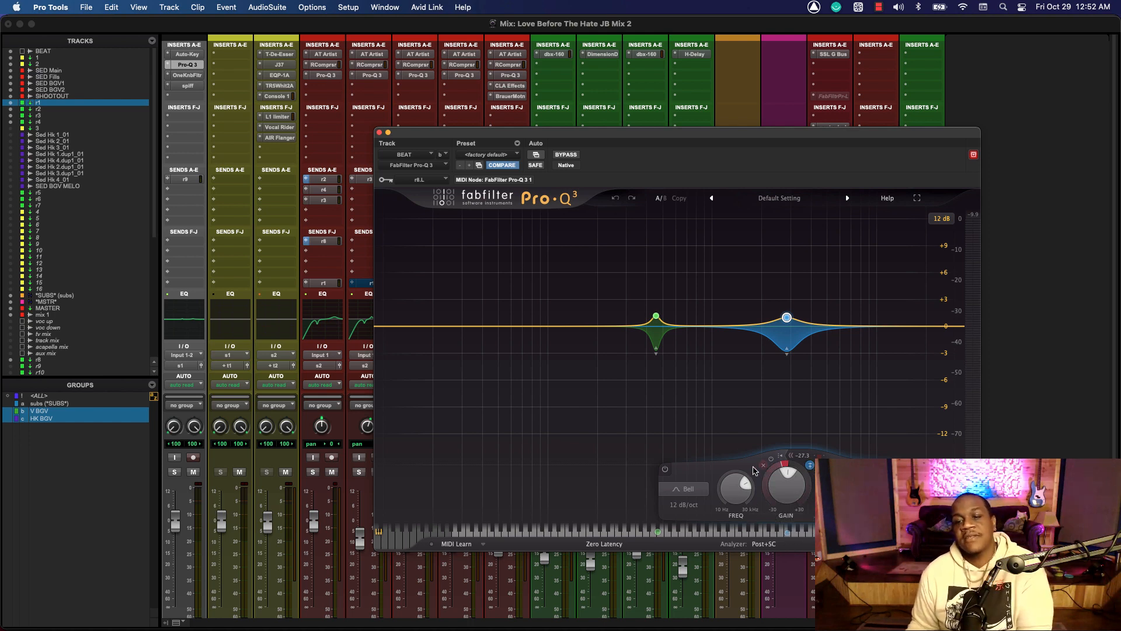
{"action": "mouse_move", "coordinate": [784, 359]}
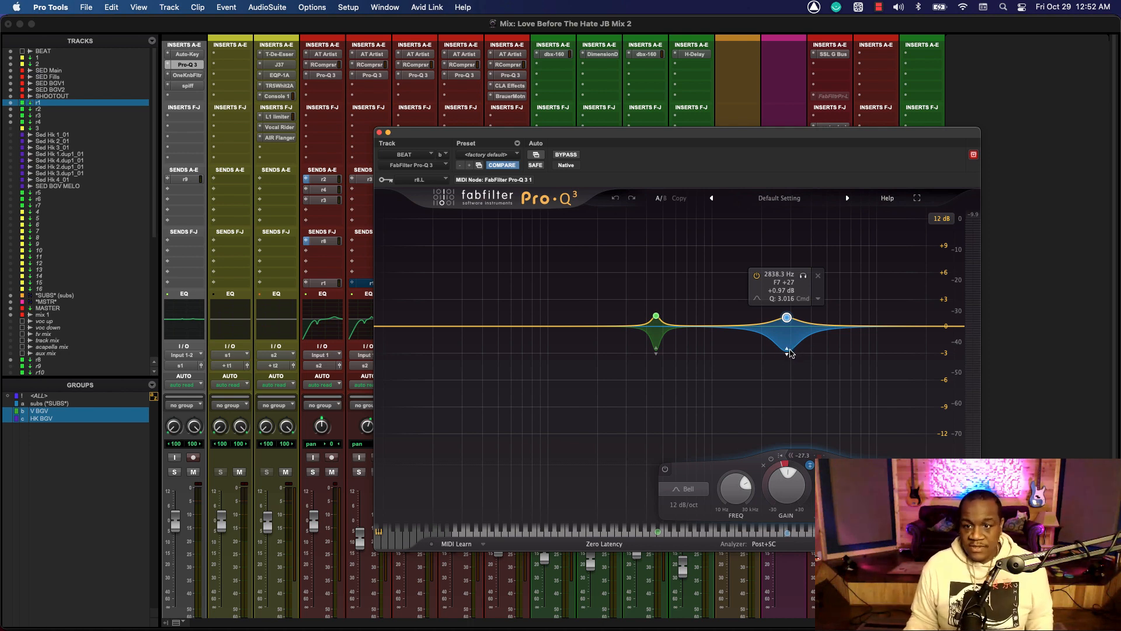
{"action": "key", "text": "space"}
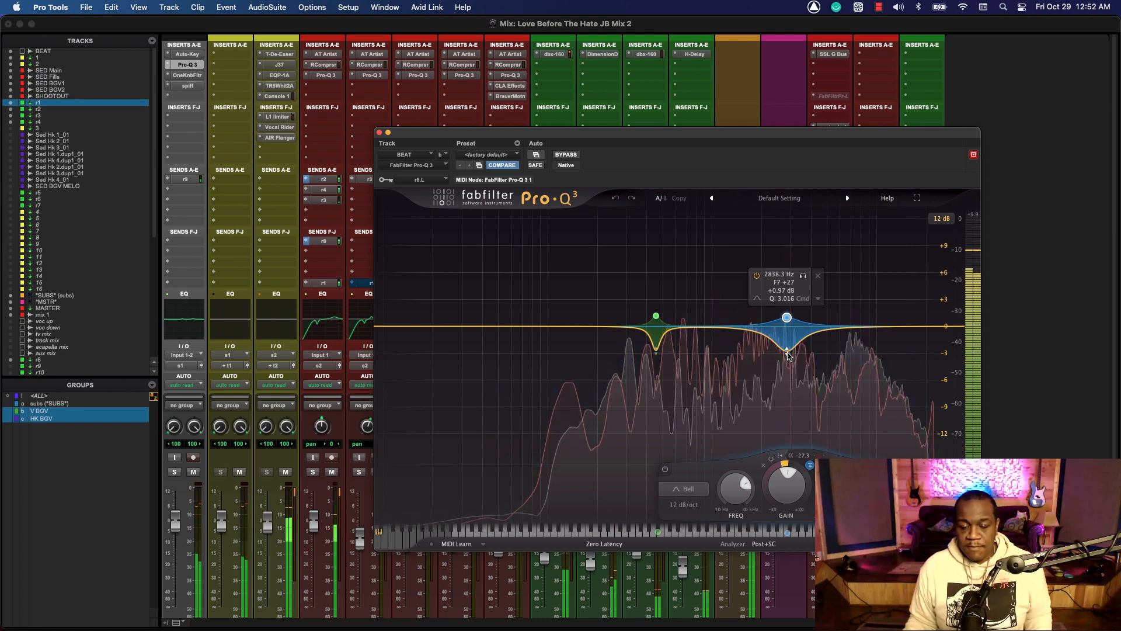
{"action": "left_click", "coordinate": [655, 341]}
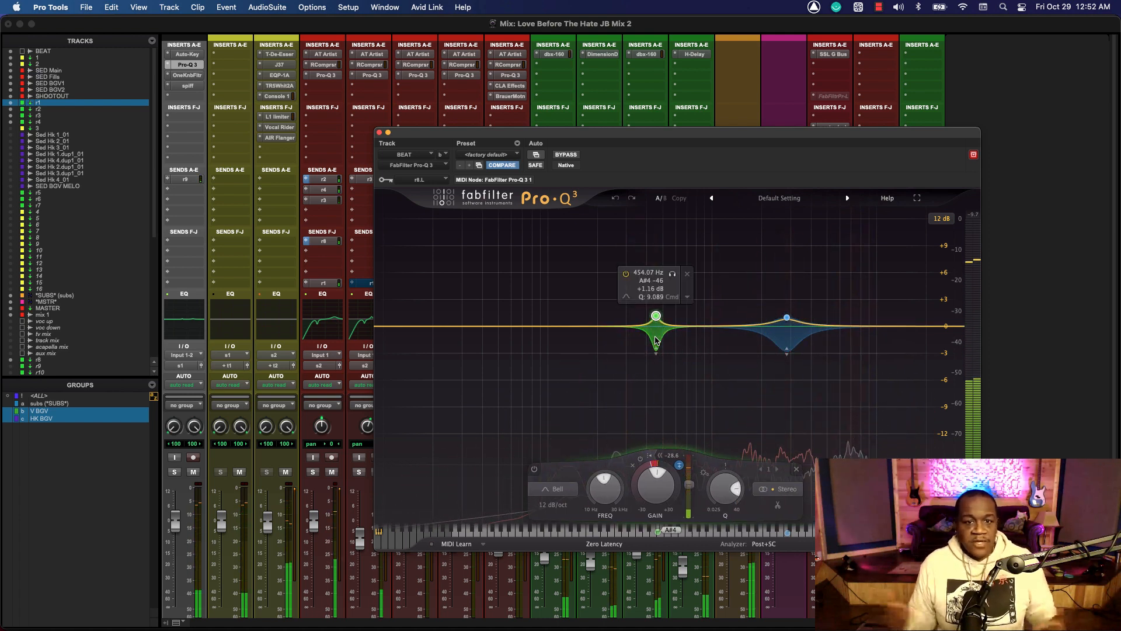
{"action": "key", "text": "space"}
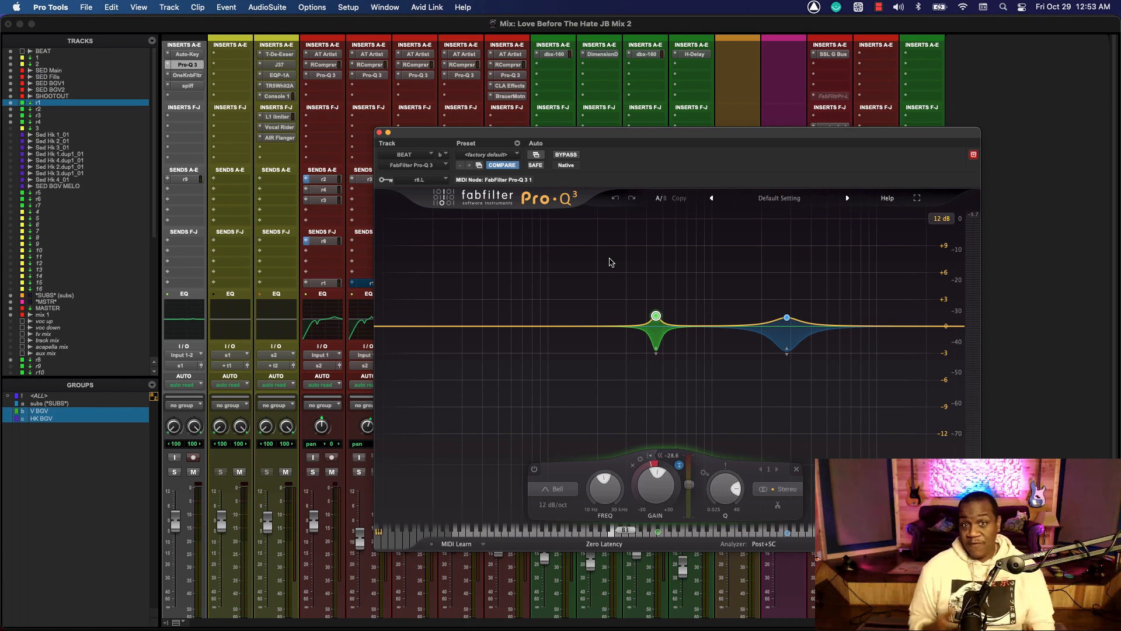
Close the Pro-Q 3 window and compare the BEAT track with the EQ bypassed and active during playback.
{"action": "left_click", "coordinate": [379, 133]}
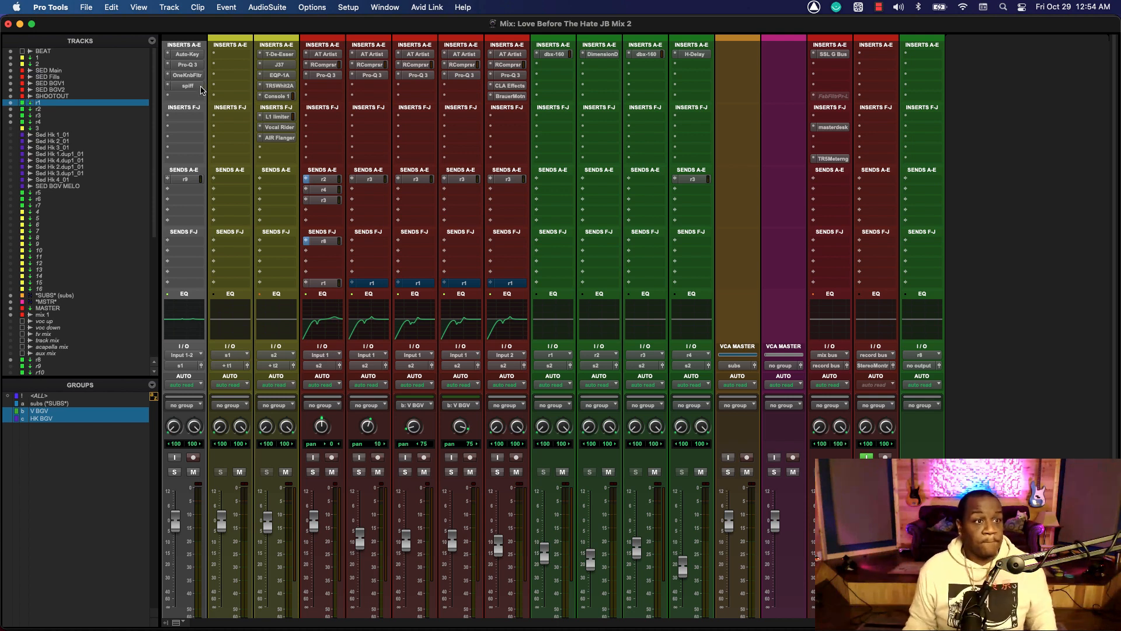
{"action": "key", "text": "space"}
{"action": "left_click", "coordinate": [196, 69], "text": "super"}
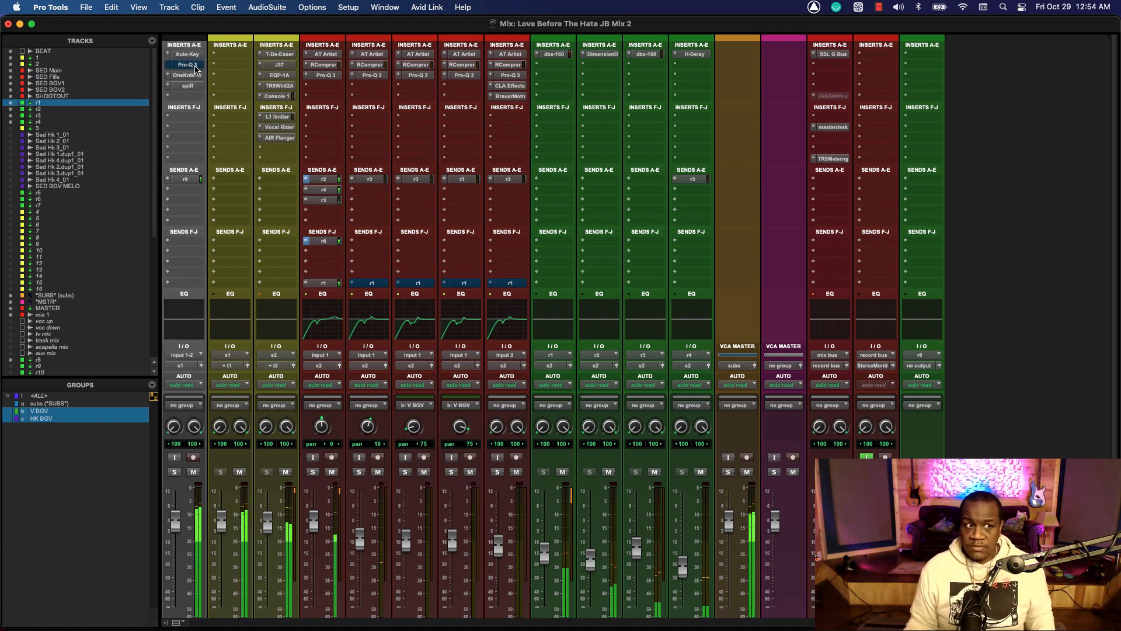
{"action": "left_click", "coordinate": [195, 69], "text": "super"}
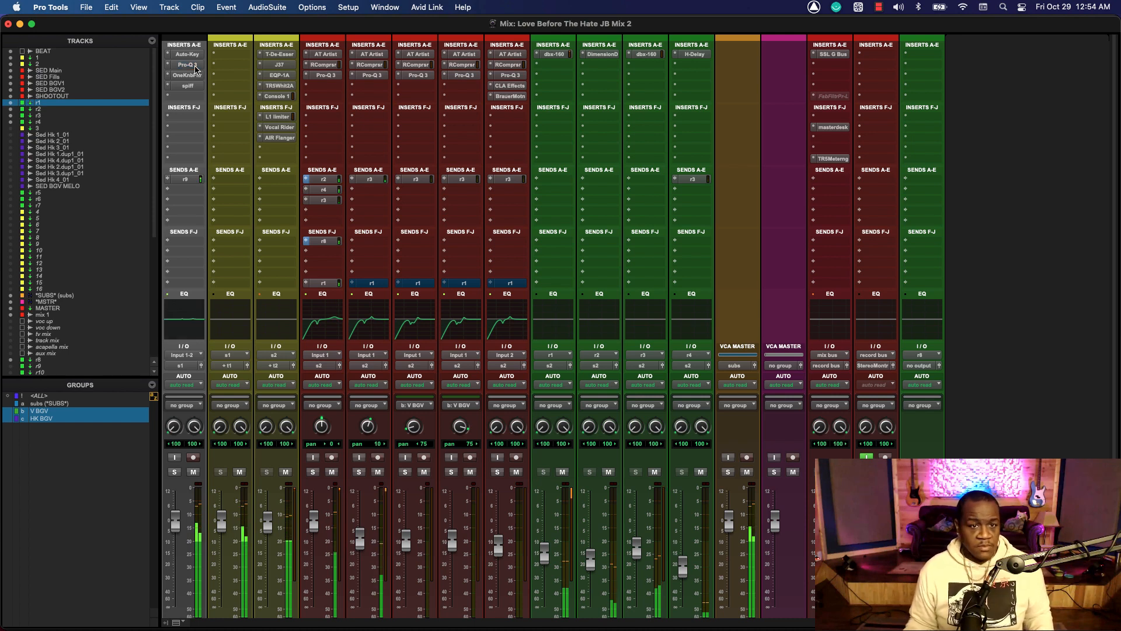